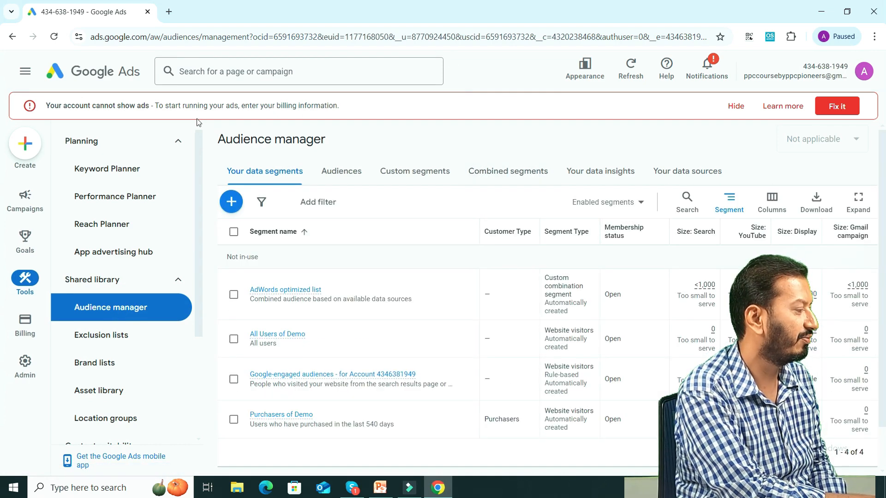
- Open the details of the Google Ads tag from the Audience manager's data sources
{"action": "left_click", "coordinate": [25, 72]}
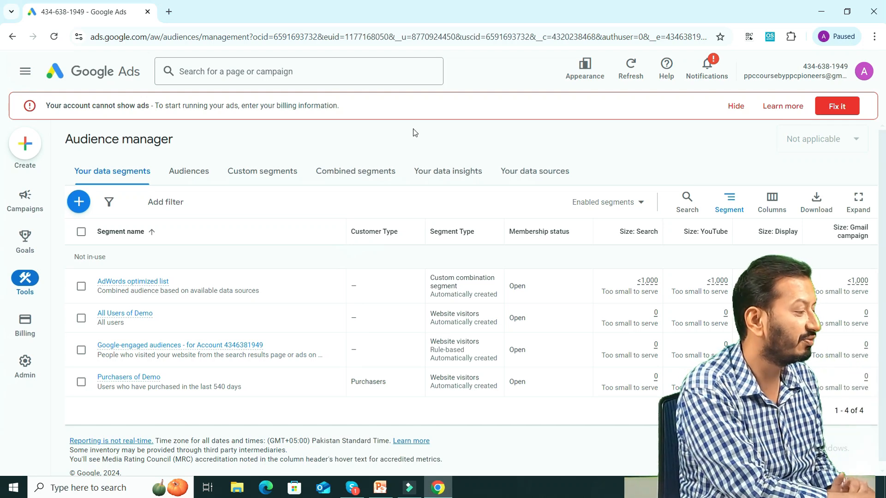
{"action": "left_click", "coordinate": [80, 202]}
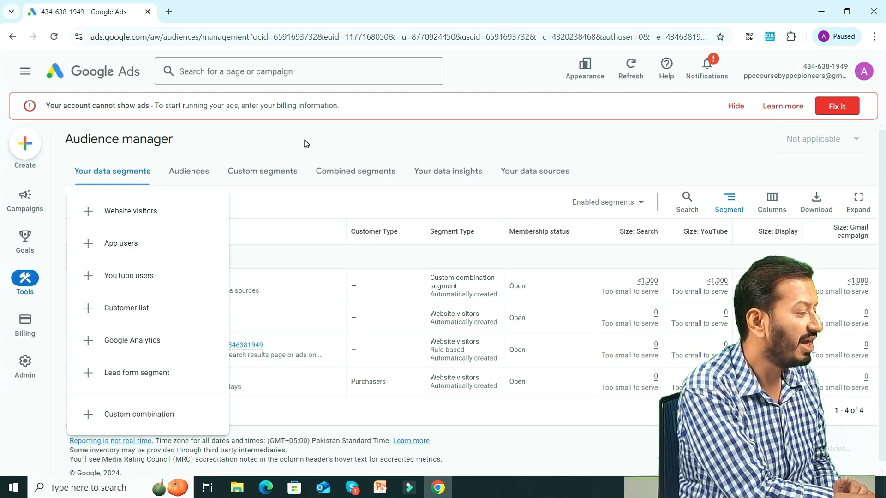
{"action": "left_click", "coordinate": [541, 177]}
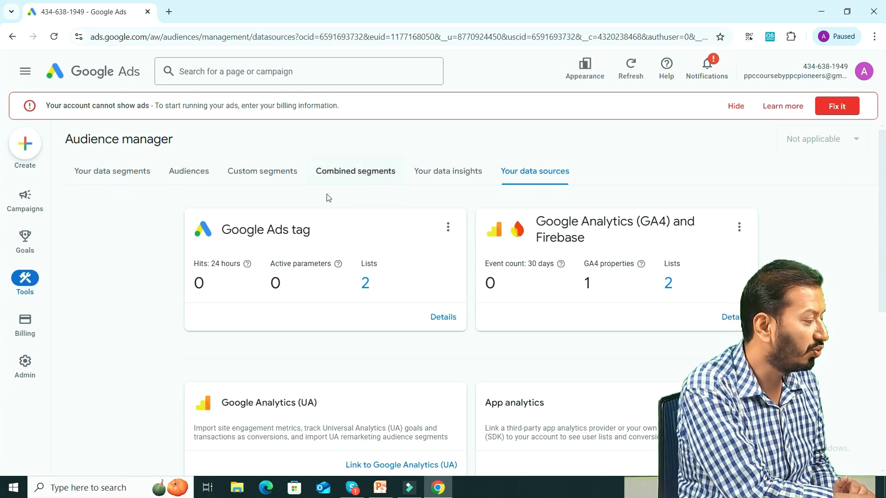
{"action": "left_click_drag", "start_coordinate": [322, 232], "coordinate": [218, 240]}
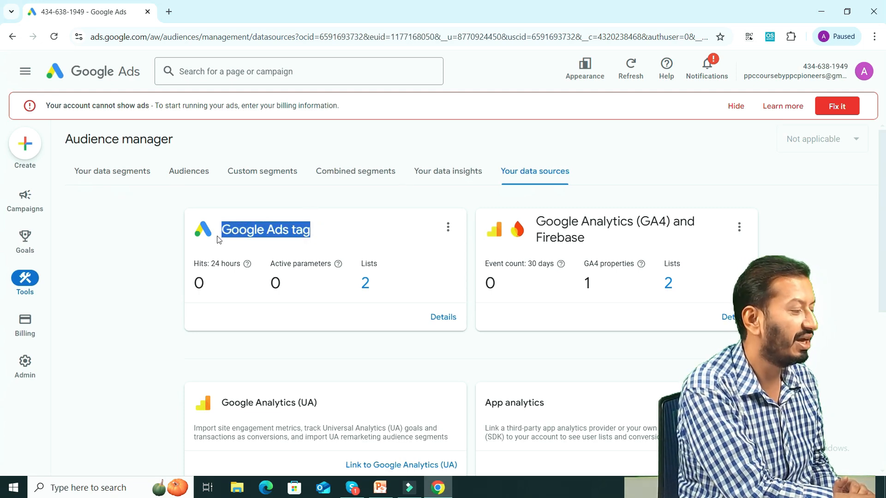
{"action": "left_click", "coordinate": [435, 318]}
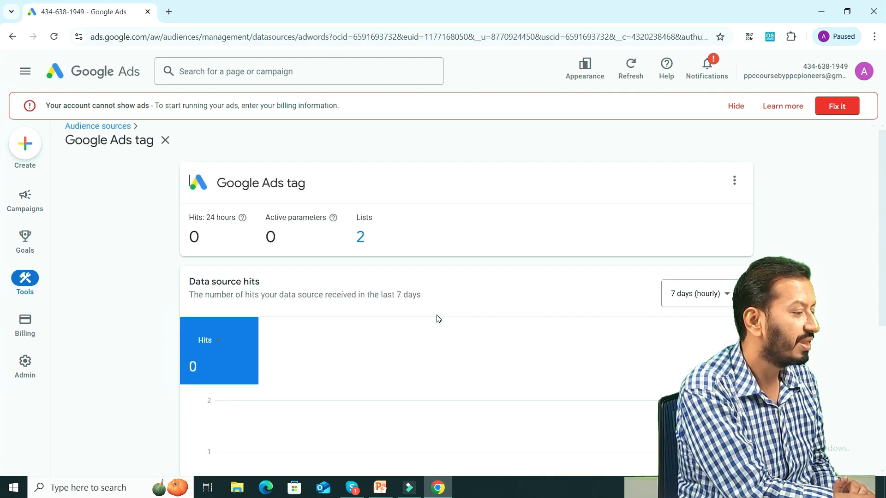
- Expand the Google Ads tag's setup section and choose Google Tag Manager as the installation method to get the conversion ID
{"action": "scroll", "coordinate": [0, 218], "scroll_direction": "down", "scroll_amount": 5}
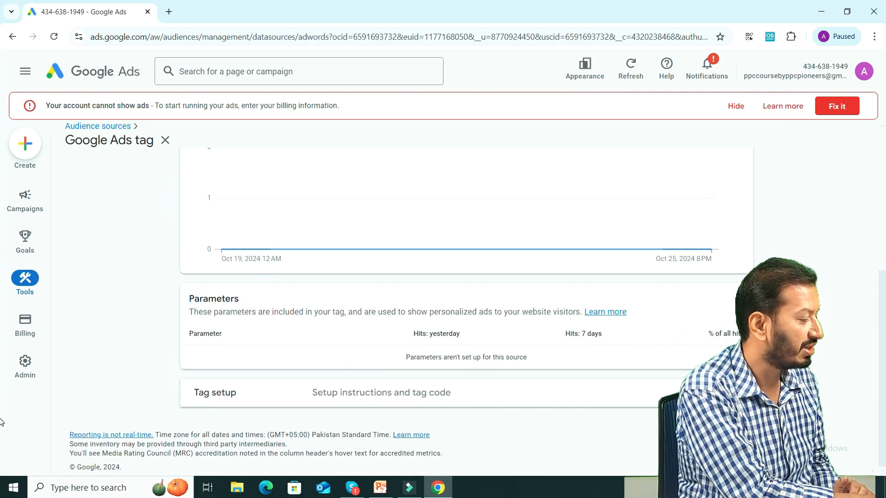
{"action": "left_click", "coordinate": [346, 394]}
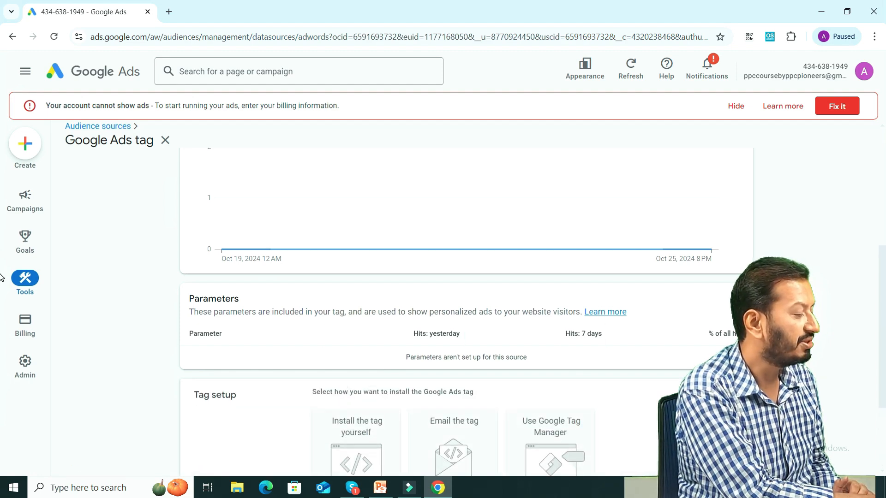
{"action": "scroll", "coordinate": [1, 277], "scroll_direction": "down", "scroll_amount": 3}
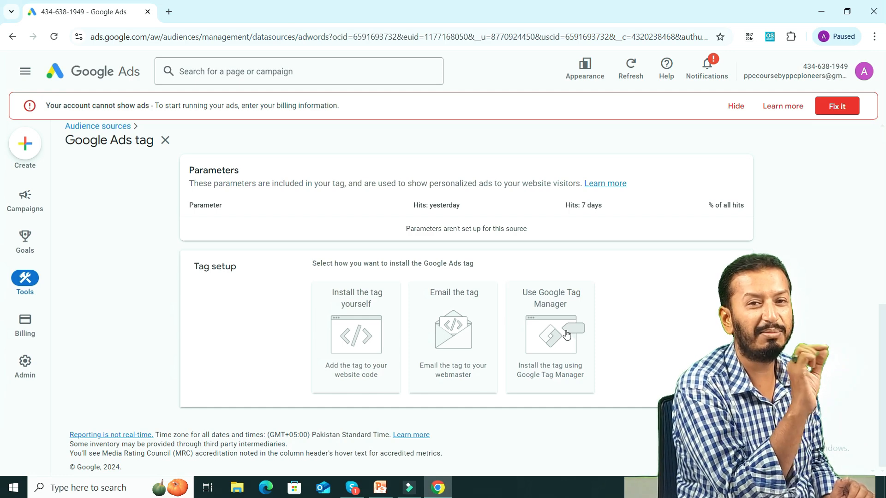
{"action": "left_click", "coordinate": [566, 336]}
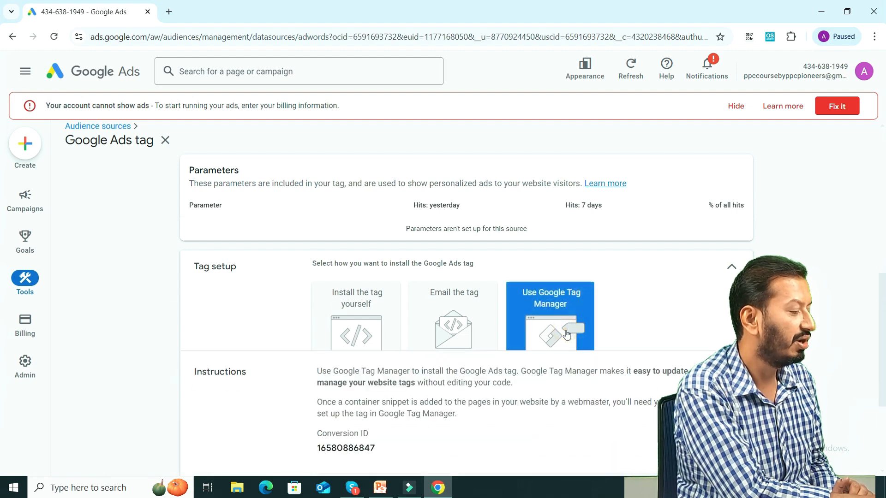
{"action": "left_click_drag", "start_coordinate": [884, 343], "coordinate": [883, 374]}
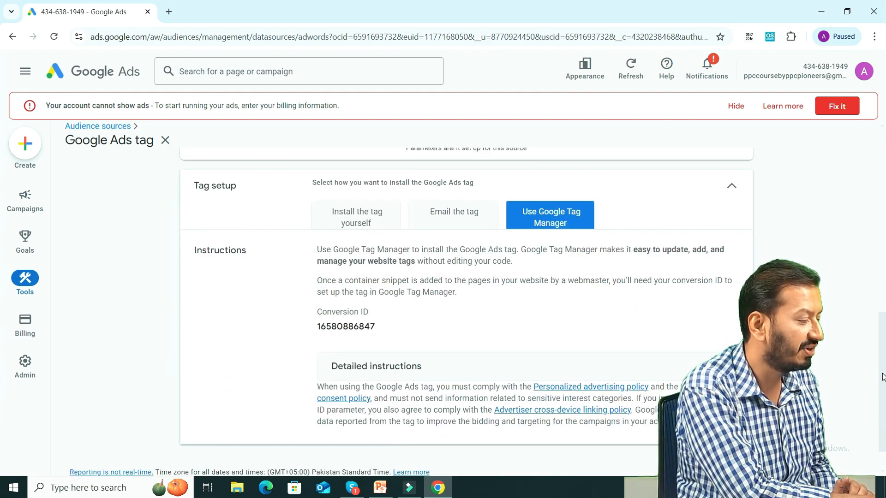
{"action": "left_click_drag", "start_coordinate": [380, 328], "coordinate": [322, 336]}
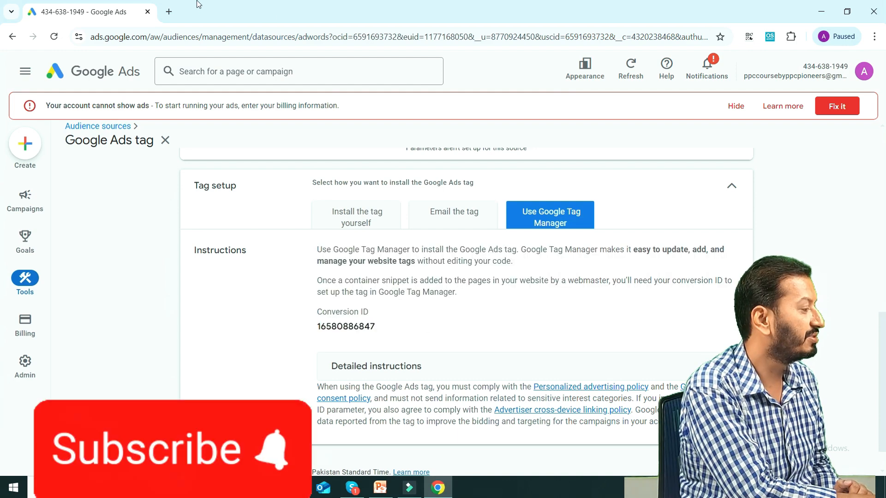
{"action": "left_click", "coordinate": [173, 14]}
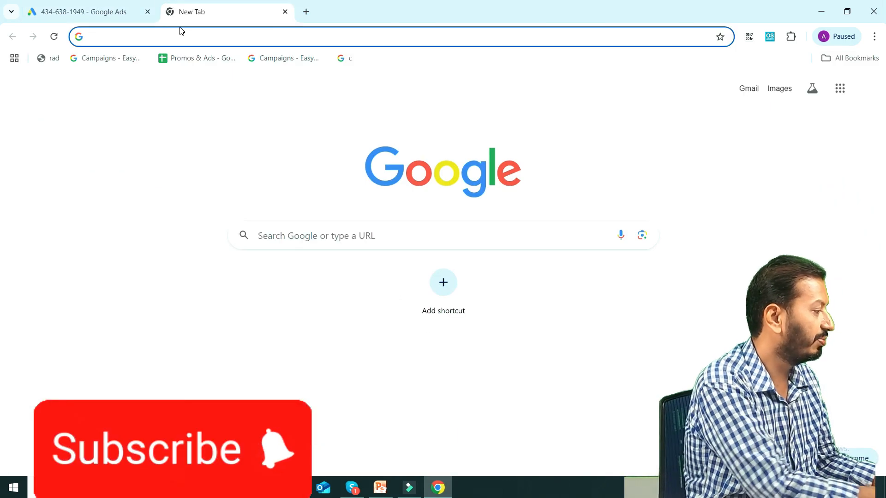
{"action": "type", "text": "tag"}
{"action": "left_click", "coordinate": [183, 60]}
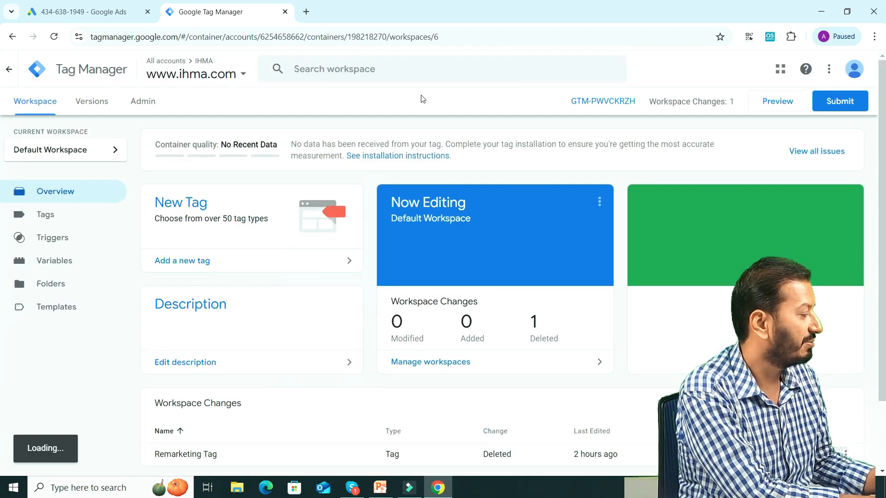
{"action": "left_click", "coordinate": [47, 216]}
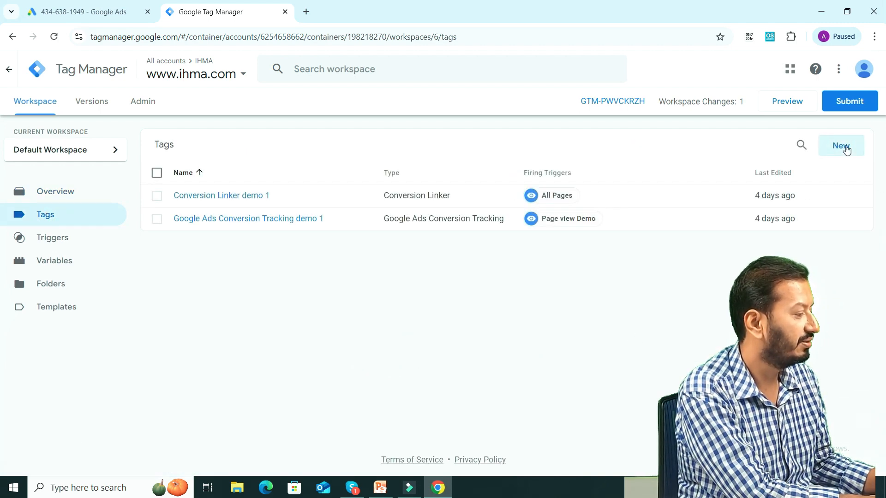
- Create a new tag and name it "Remarketing Tag"
{"action": "left_click", "coordinate": [841, 146]}
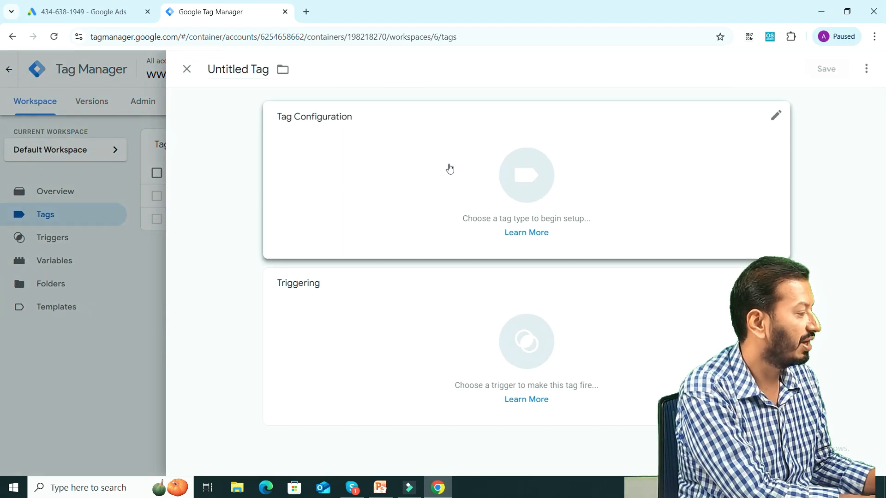
{"action": "left_click", "coordinate": [239, 67]}
{"action": "triple_click", "coordinate": [240, 65]}
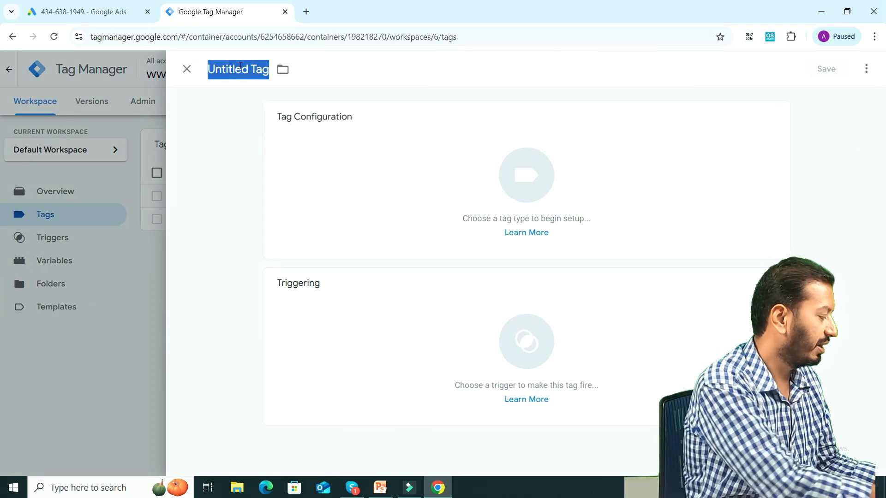
{"action": "type", "text": "Rema"}
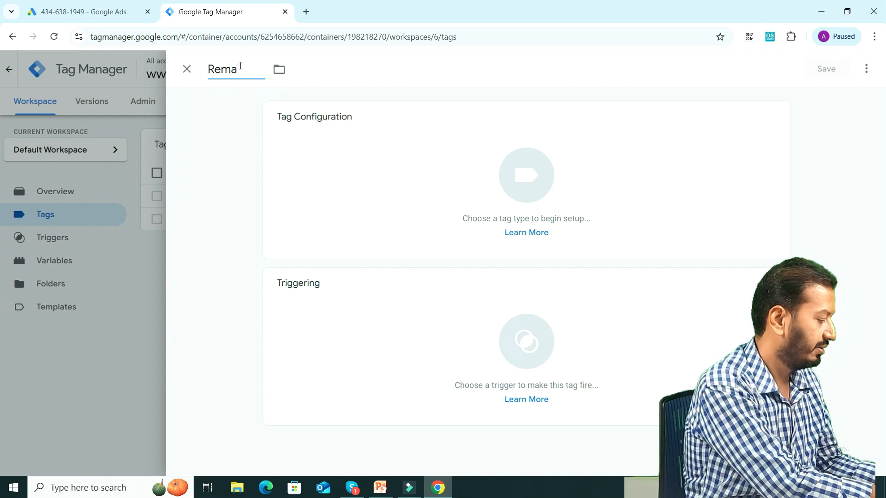
{"action": "type", "text": "rketing Tag"}
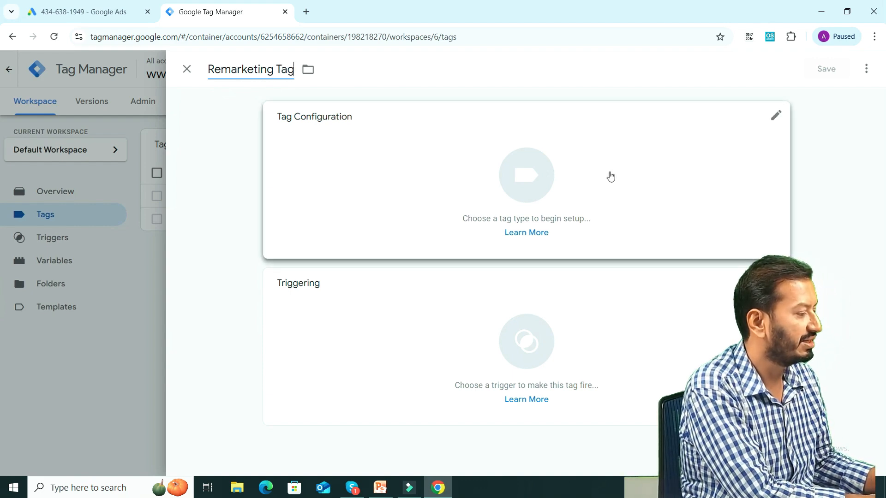
- Set the new tag's type to Google Ads Remarketing
{"action": "left_click", "coordinate": [775, 116]}
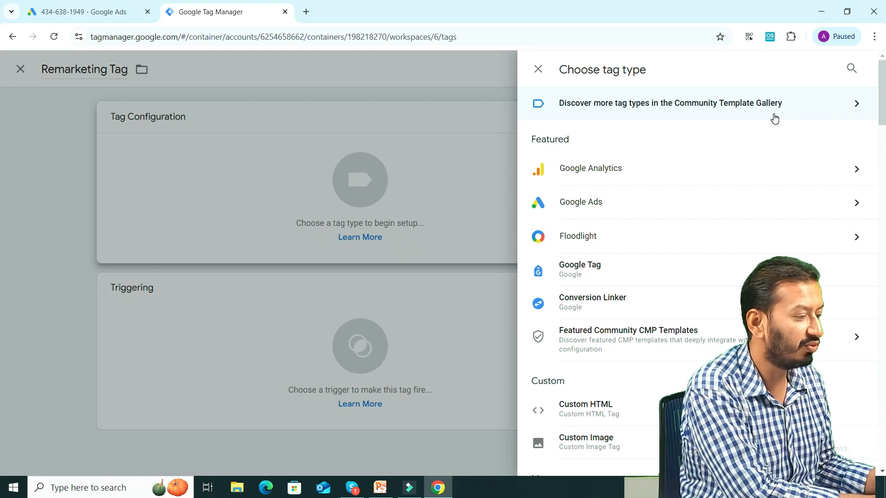
{"action": "left_click", "coordinate": [846, 207]}
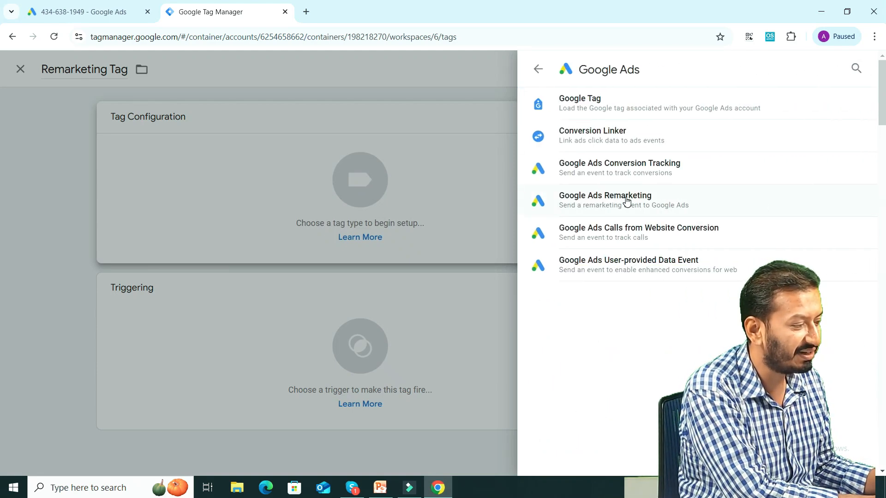
{"action": "left_click_drag", "start_coordinate": [675, 199], "coordinate": [596, 198]}
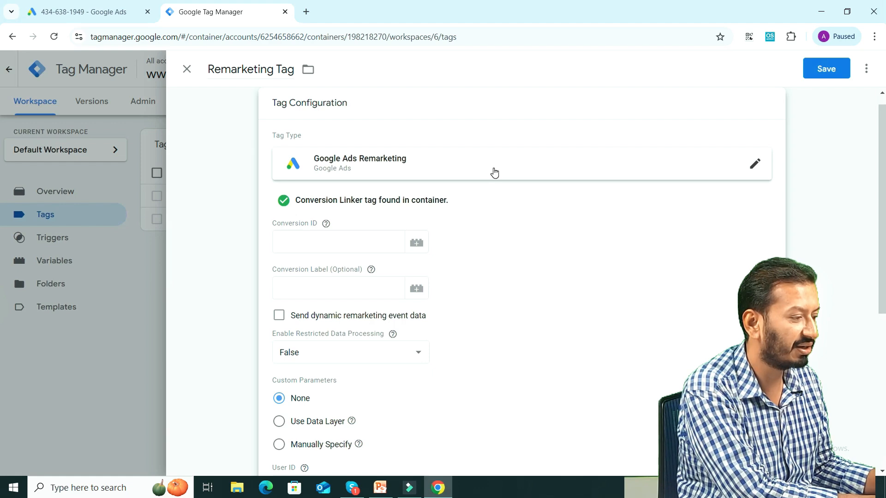
{"action": "left_click_drag", "start_coordinate": [883, 209], "coordinate": [882, 237]}
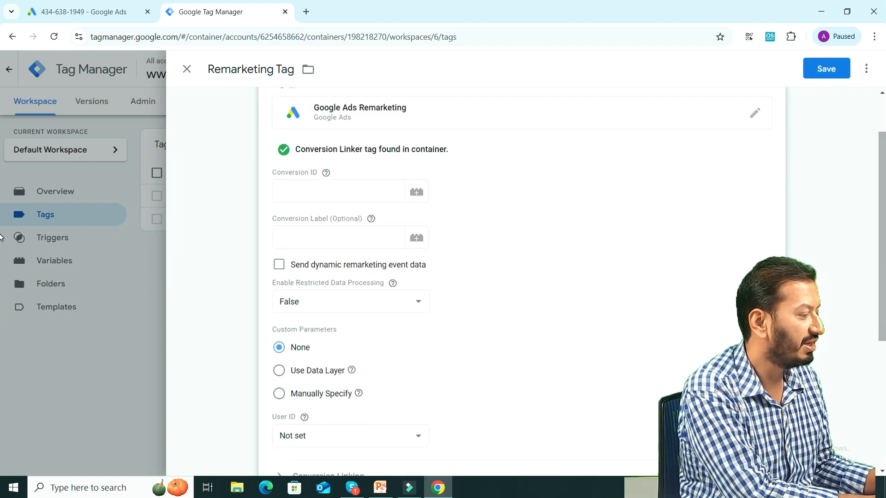
- Copy the conversion ID from the Google Ads tag setup instructions into the remarketing tag's Conversion ID field in Tag Manager
{"action": "left_click", "coordinate": [82, 11]}
{"action": "left_click_drag", "start_coordinate": [382, 327], "coordinate": [320, 331]}
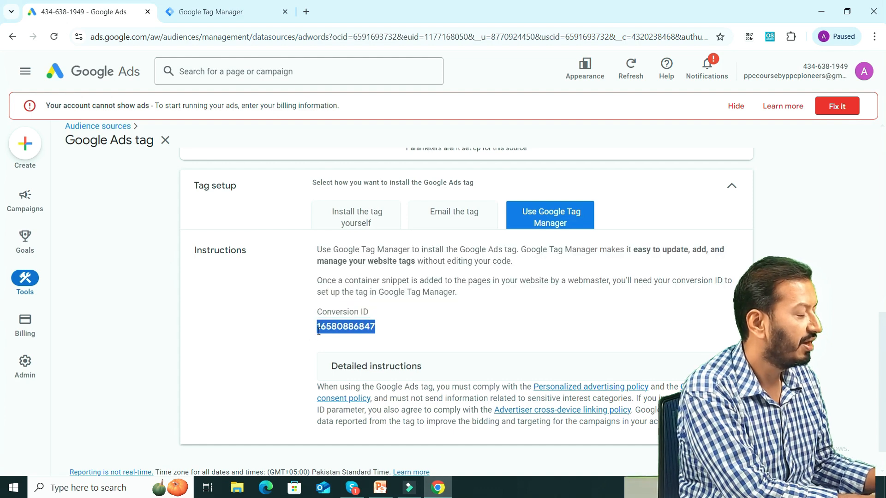
{"action": "left_click", "coordinate": [203, 10]}
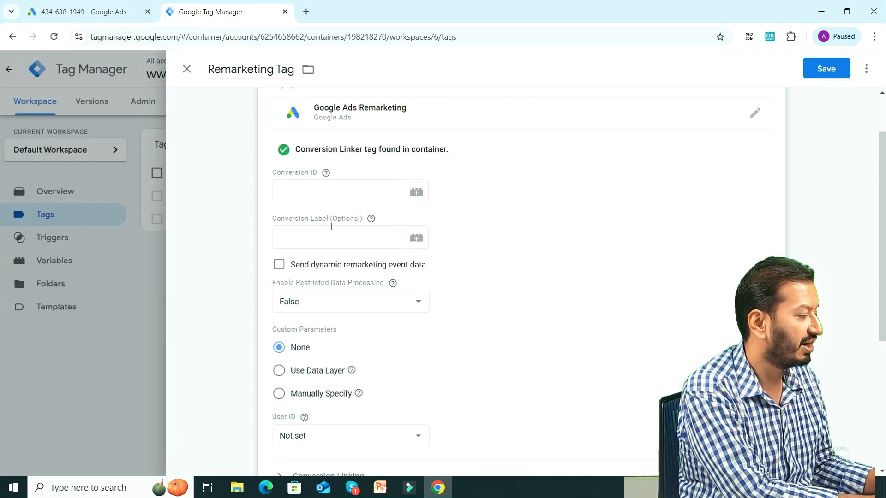
{"action": "left_click", "coordinate": [325, 188]}
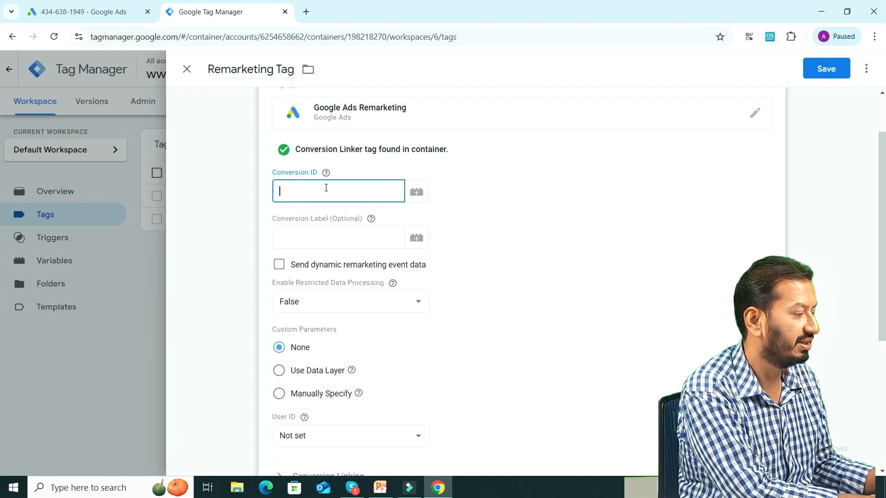
{"action": "key", "text": "ctrl+v"}
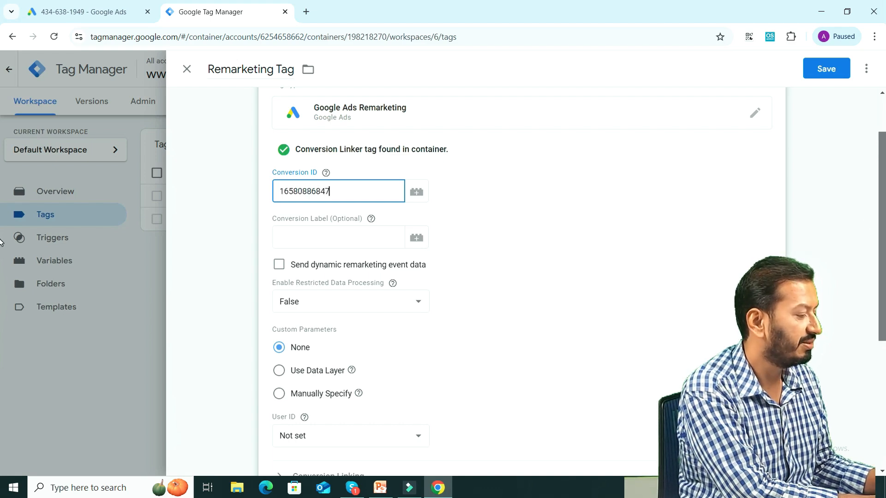
- Assign the All Pages trigger to the remarketing tag and save the tag
{"action": "scroll", "coordinate": [1, 319], "scroll_direction": "down", "scroll_amount": 3}
{"action": "scroll", "coordinate": [1, 320], "scroll_direction": "up", "scroll_amount": 3}
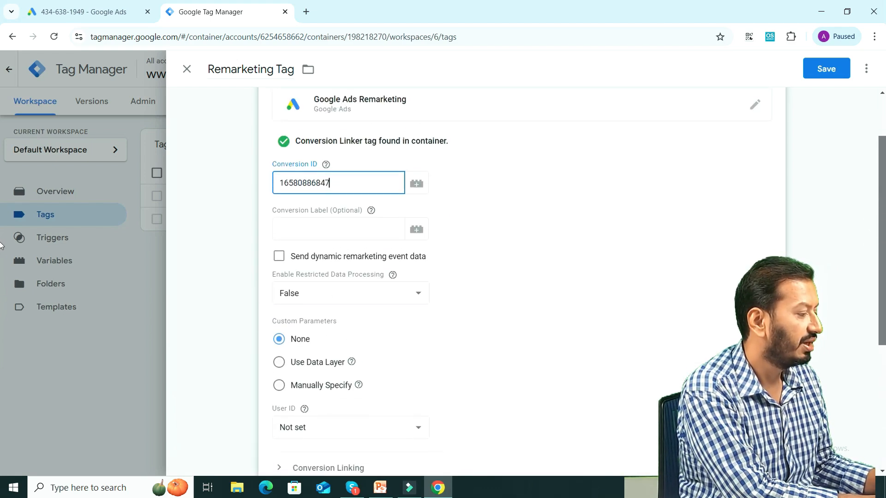
{"action": "scroll", "coordinate": [2, 371], "scroll_direction": "down", "scroll_amount": 4}
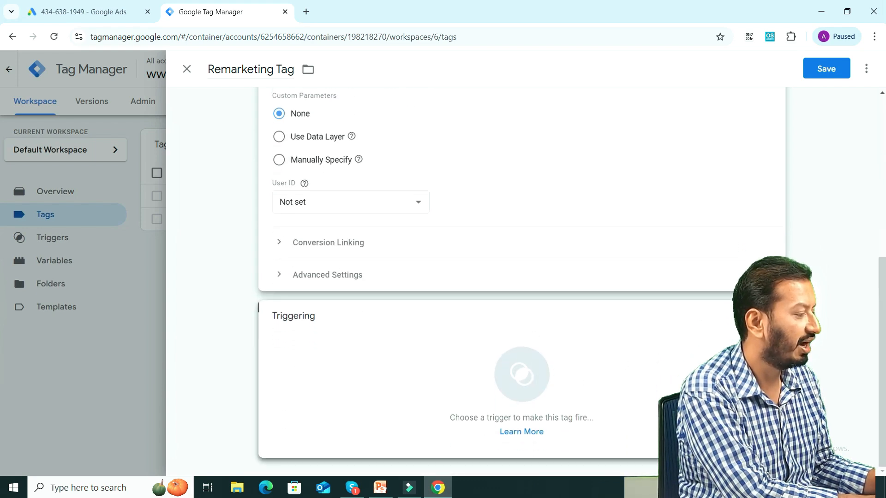
{"action": "left_click", "coordinate": [705, 324]}
{"action": "left_click", "coordinate": [229, 121]}
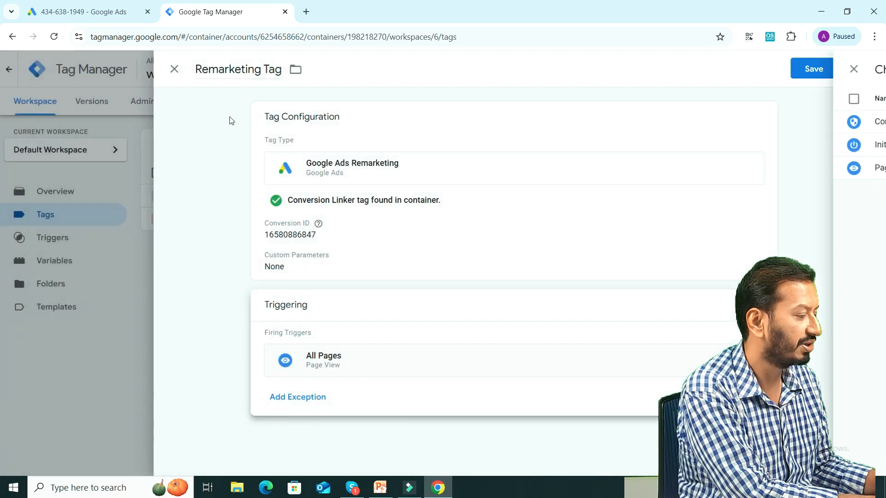
{"action": "left_click", "coordinate": [822, 70]}
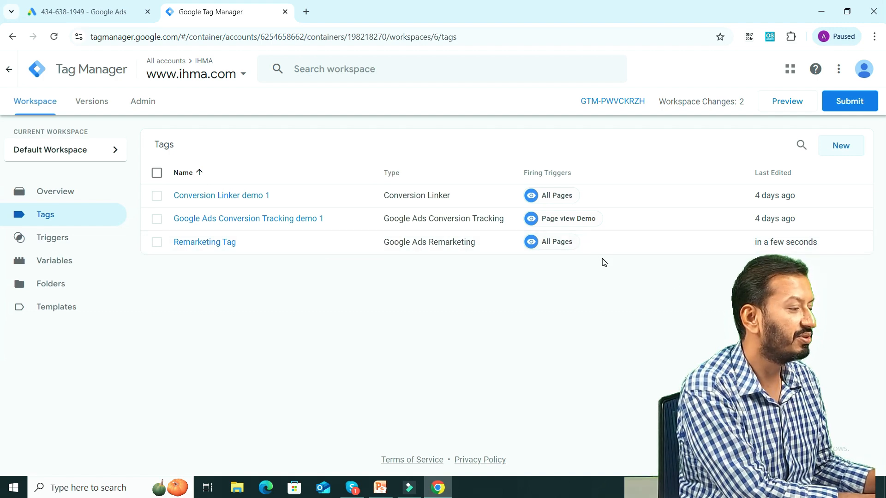
- Publish the workspace changes without a version name or description, and return to the workspace overview
{"action": "left_click", "coordinate": [829, 101]}
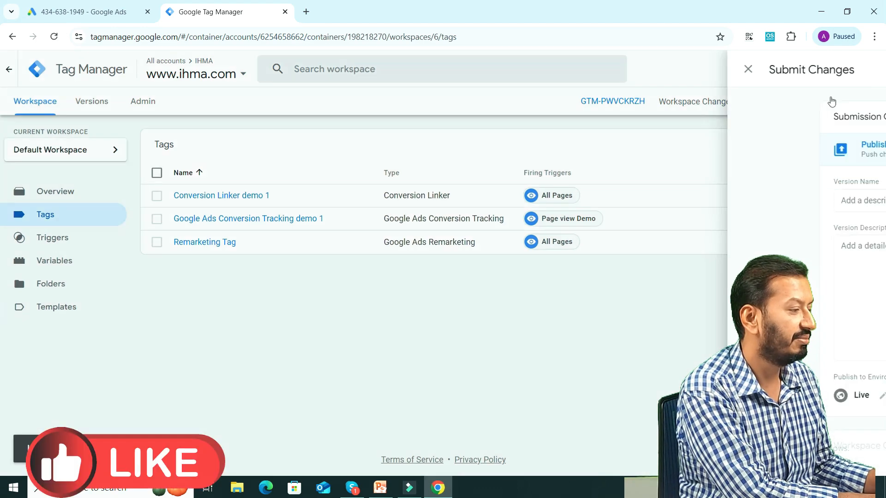
{"action": "left_click", "coordinate": [838, 72]}
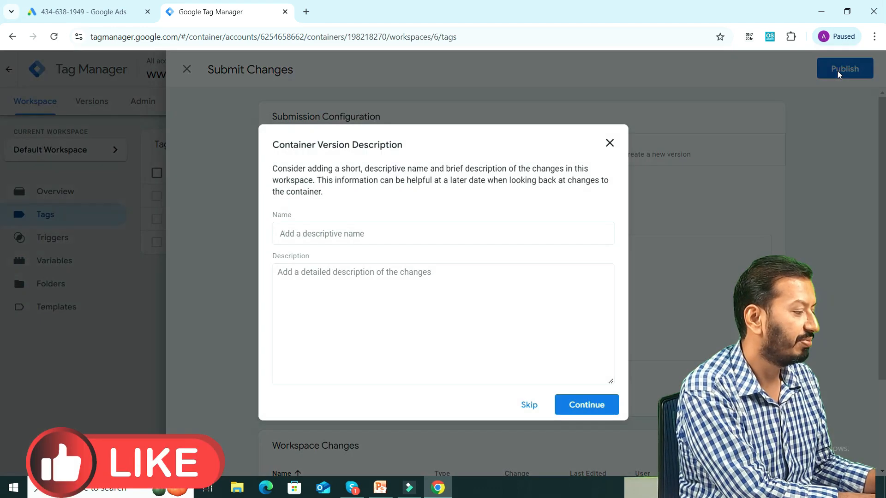
{"action": "left_click", "coordinate": [592, 408]}
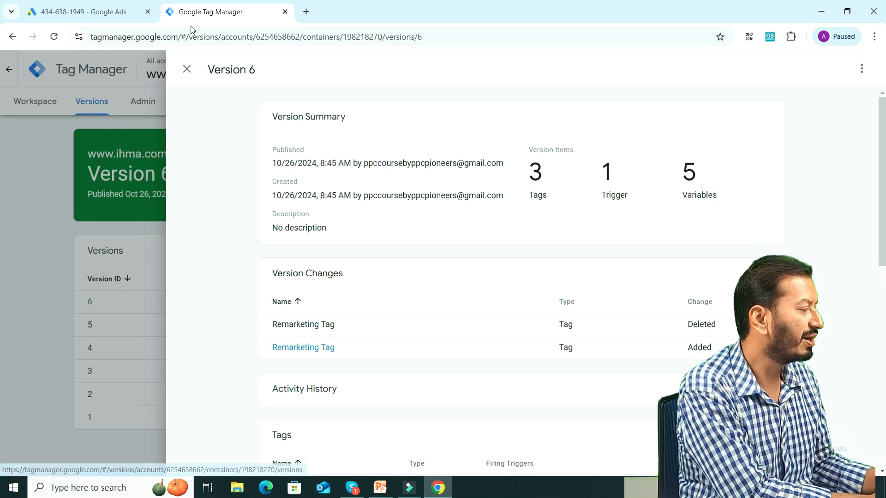
{"action": "left_click", "coordinate": [187, 69]}
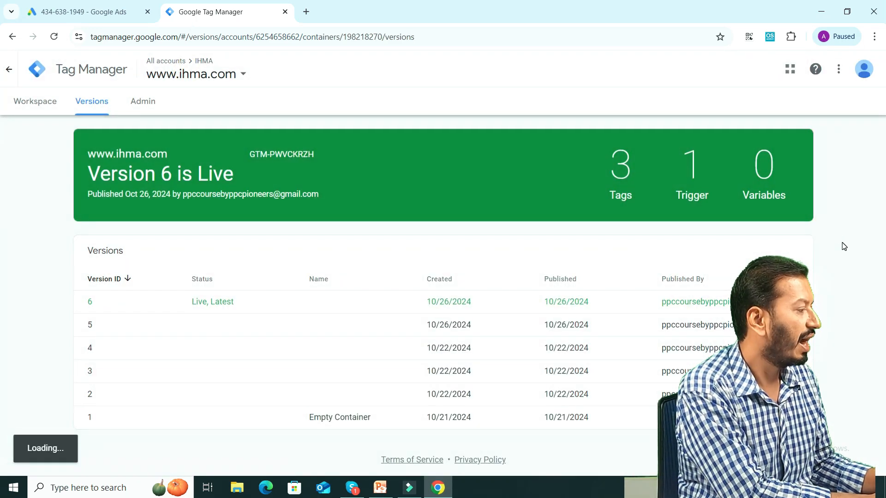
{"action": "left_click", "coordinate": [21, 99]}
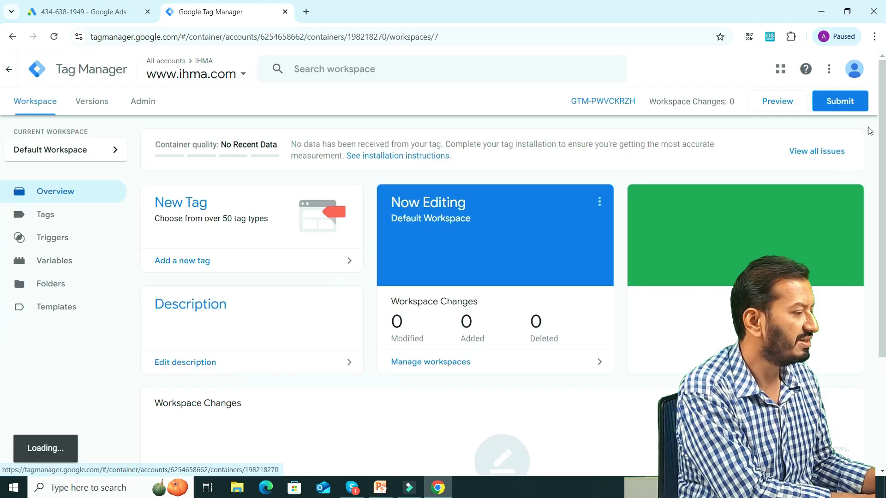
{"action": "left_click", "coordinate": [784, 103]}
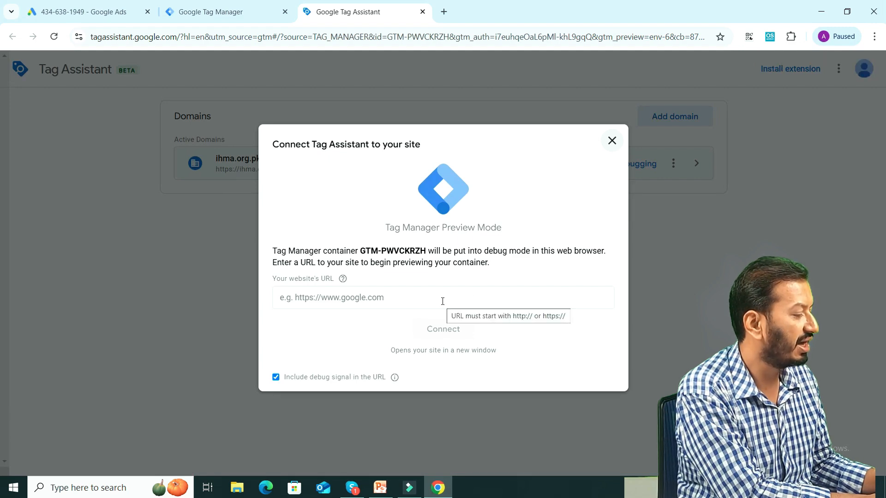
{"action": "left_click", "coordinate": [408, 298]}
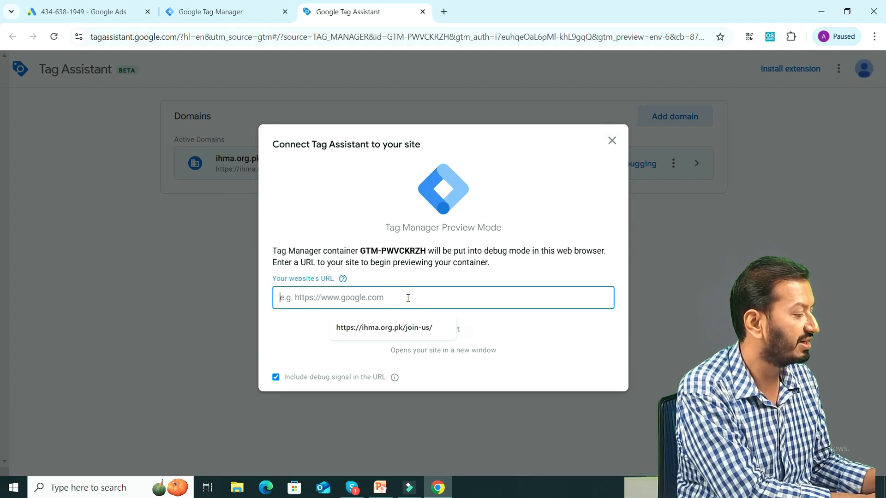
{"action": "left_click", "coordinate": [397, 328]}
{"action": "left_click", "coordinate": [431, 329]}
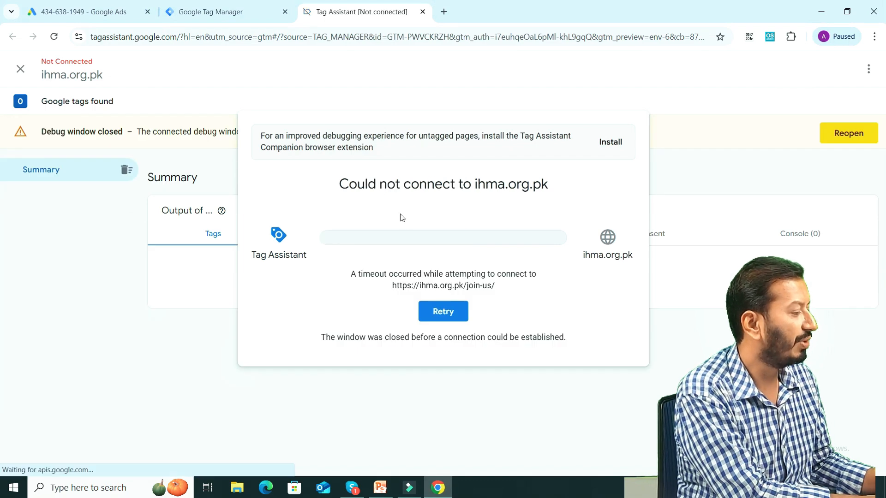
- Return to Tag Manager and open the workspace's tag list to check the Remarketing Tag's type, firing trigger and last edit
{"action": "left_click", "coordinate": [104, 60]}
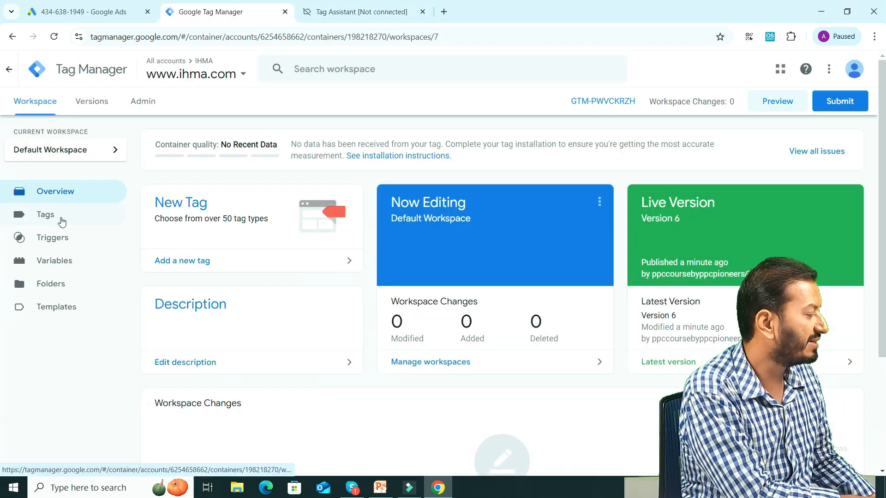
{"action": "left_click", "coordinate": [62, 222]}
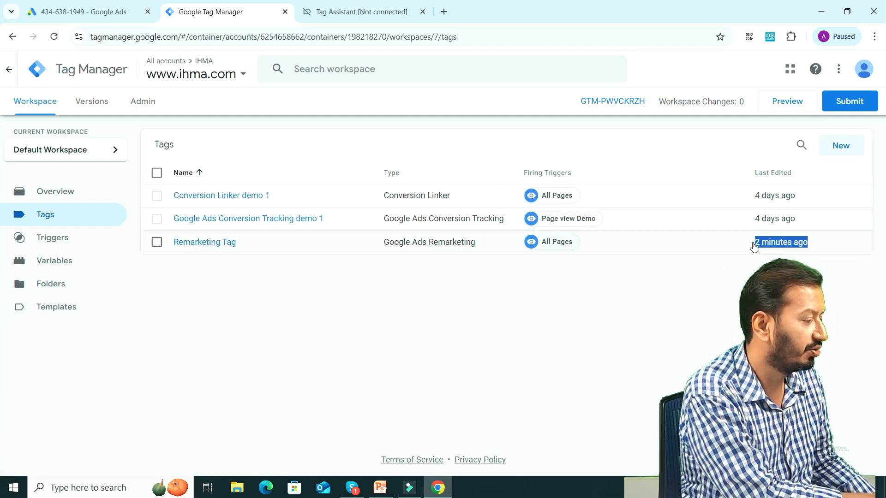
{"action": "left_click", "coordinate": [362, 313]}
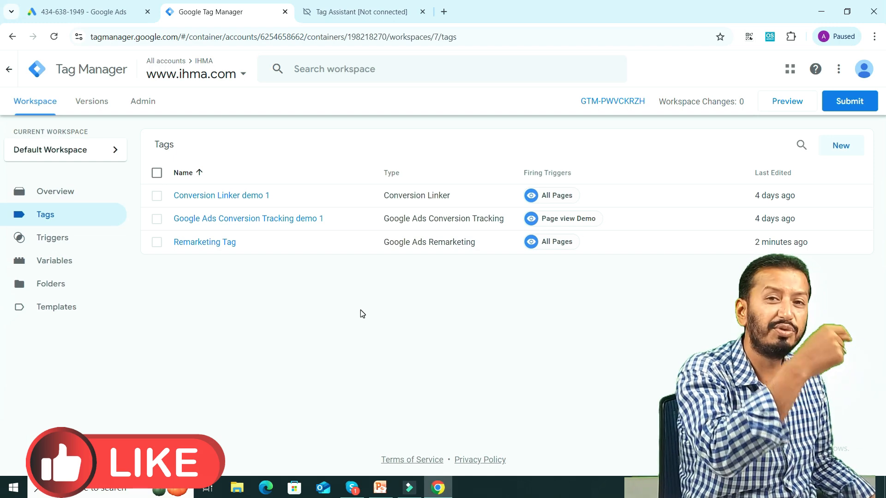